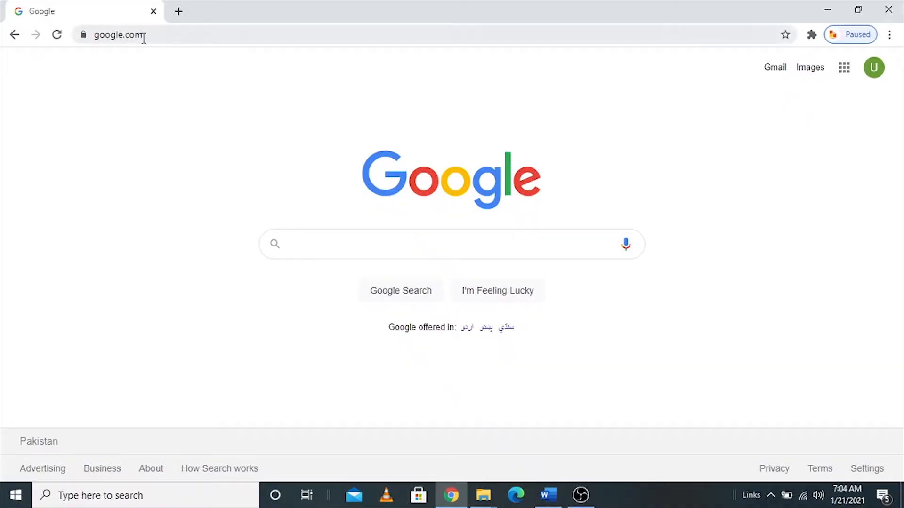
- Search the web for storyjumper and open the StoryJumper website from the results
click(143, 36)
text(st)
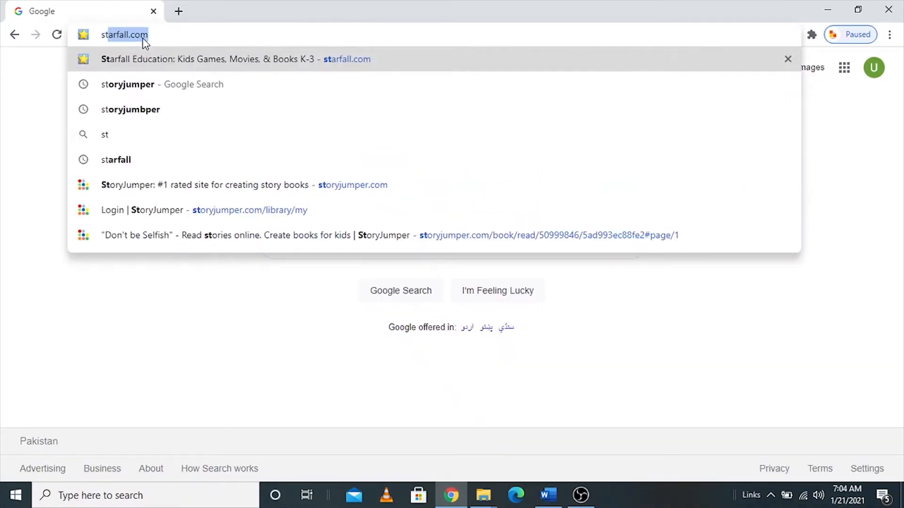
text(oryjumper)
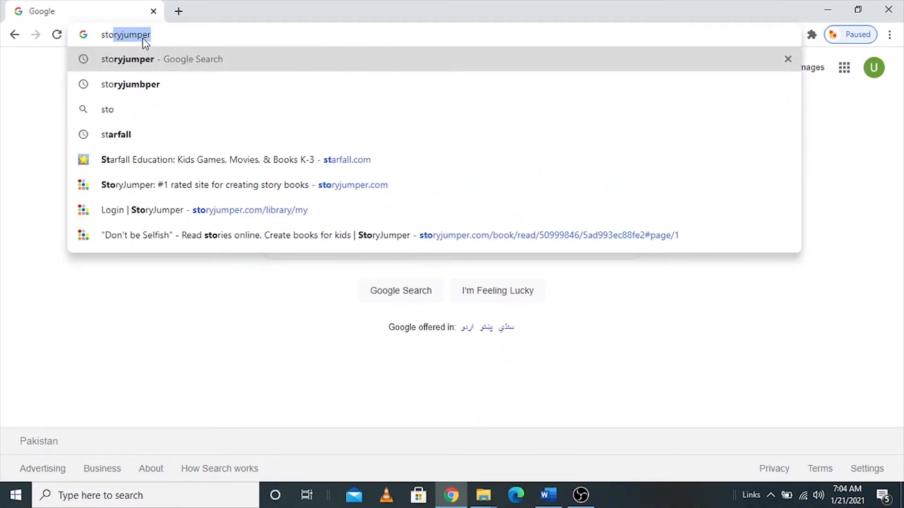
key(Return)
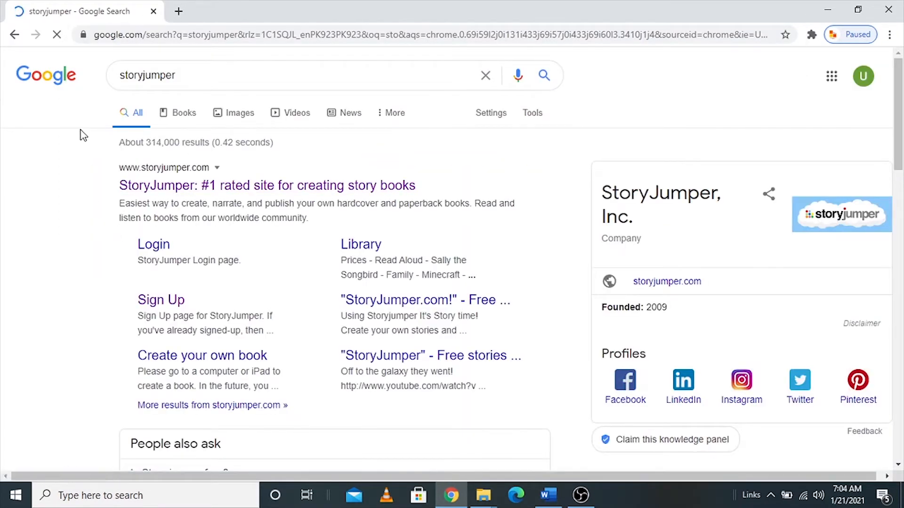
click(156, 186)
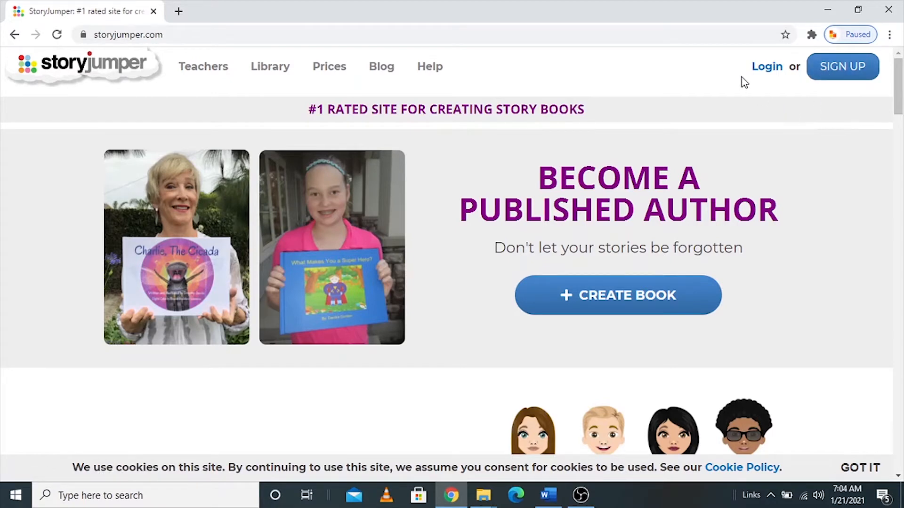
- Sign in to StoryJumper from the sign-up page with a Google account
click(831, 77)
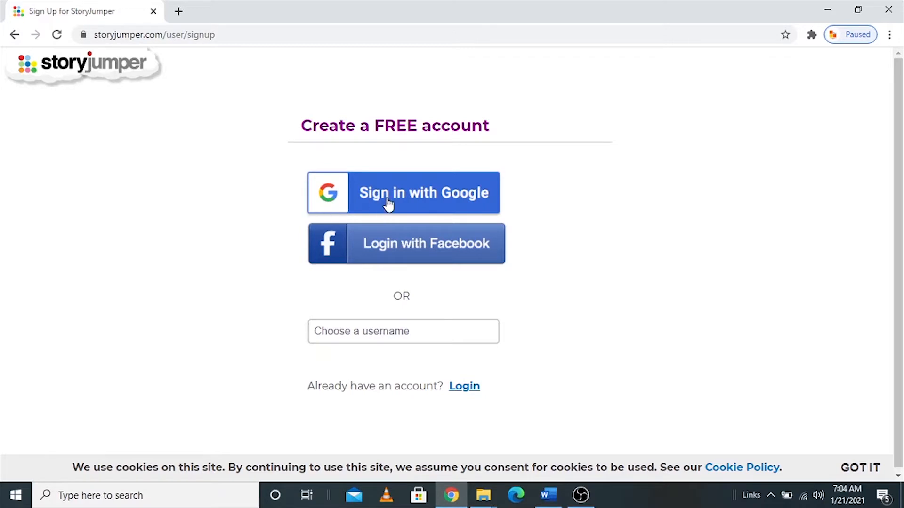
click(488, 207)
click(518, 123)
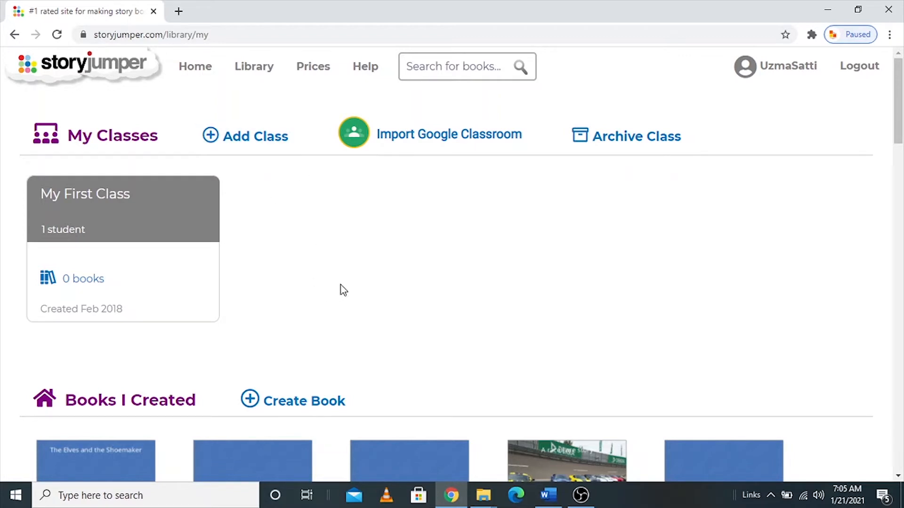
- Create a new book of the Blank type from the list of created books
scroll(368, 279, down, 7)
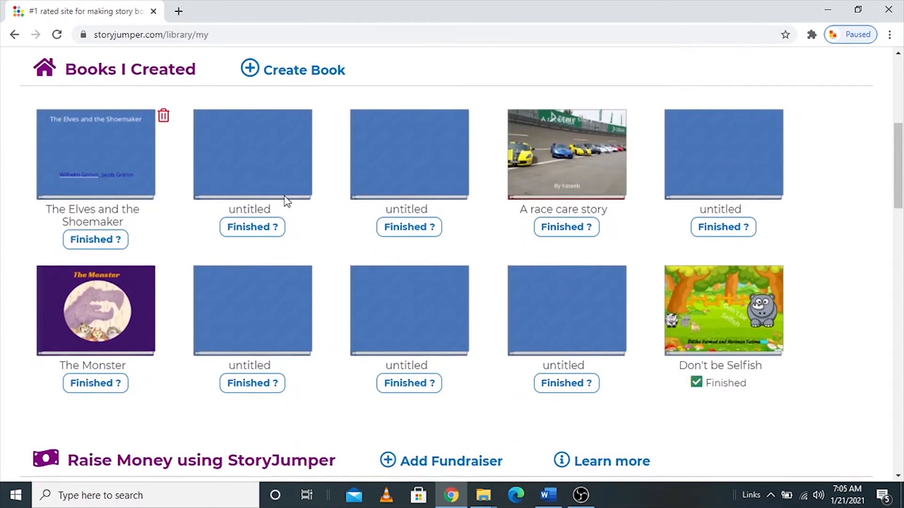
drag(900, 182, 899, 174)
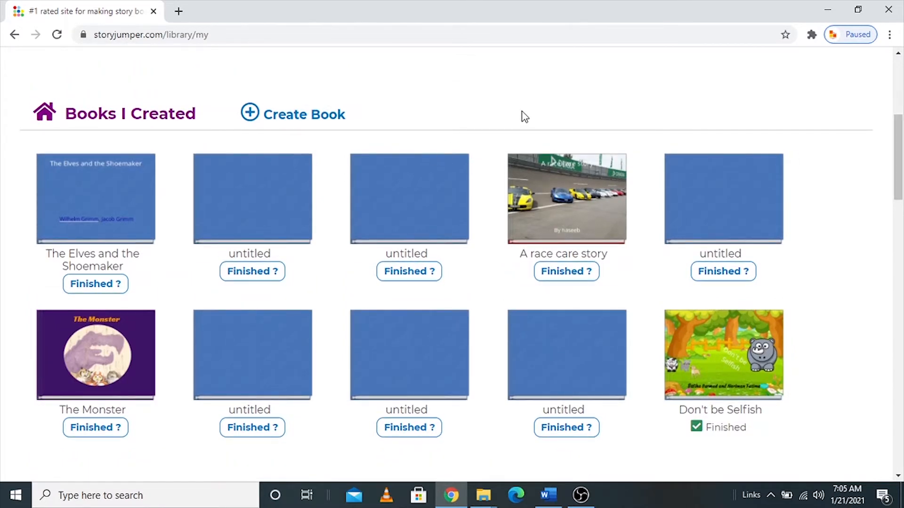
click(306, 119)
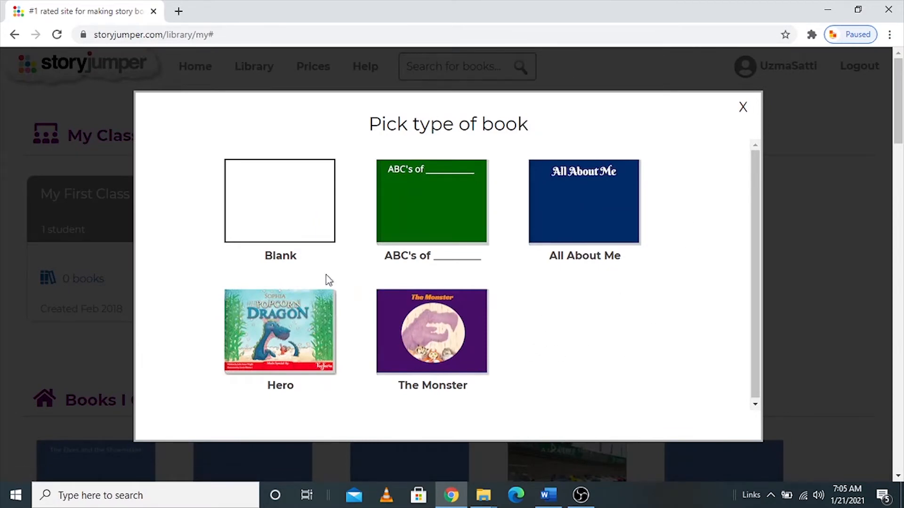
click(298, 225)
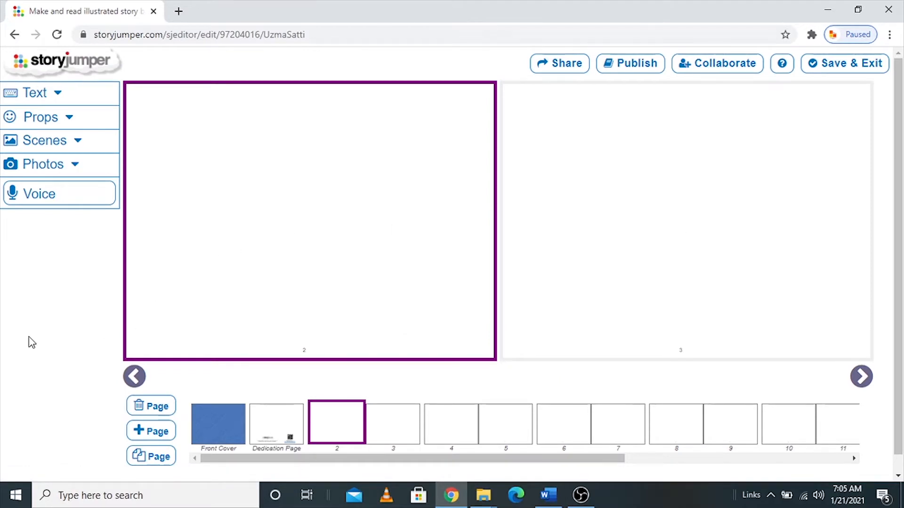
- Look through the text boxes, props, scenes and photos available for the book
click(57, 94)
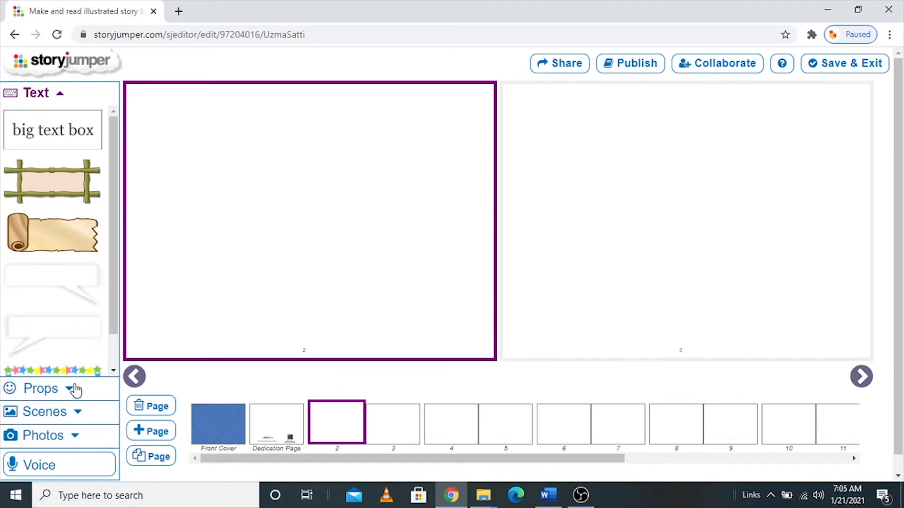
click(74, 389)
scroll(88, 362, down, 3)
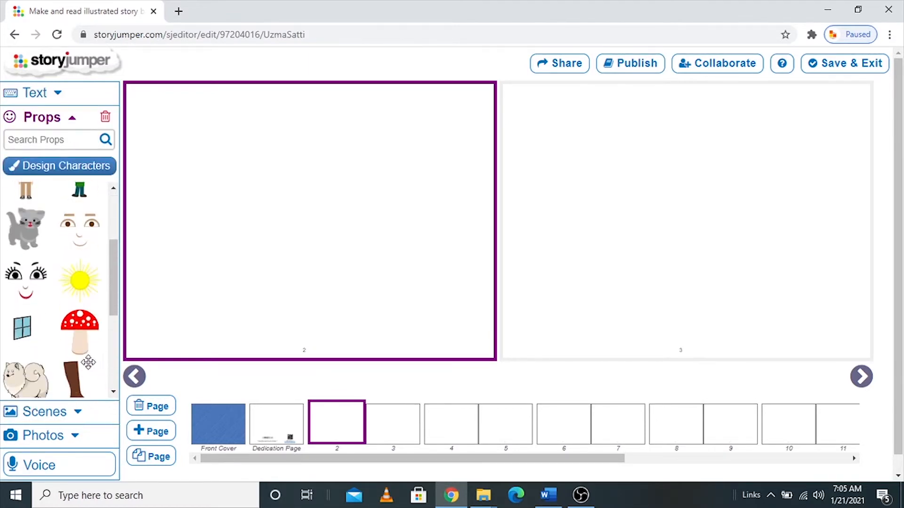
click(75, 414)
click(73, 436)
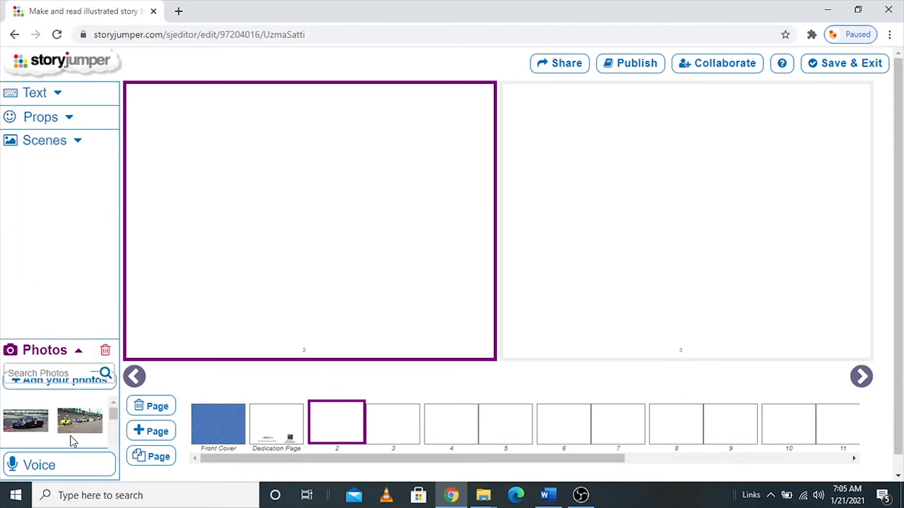
scroll(89, 300, down, 2)
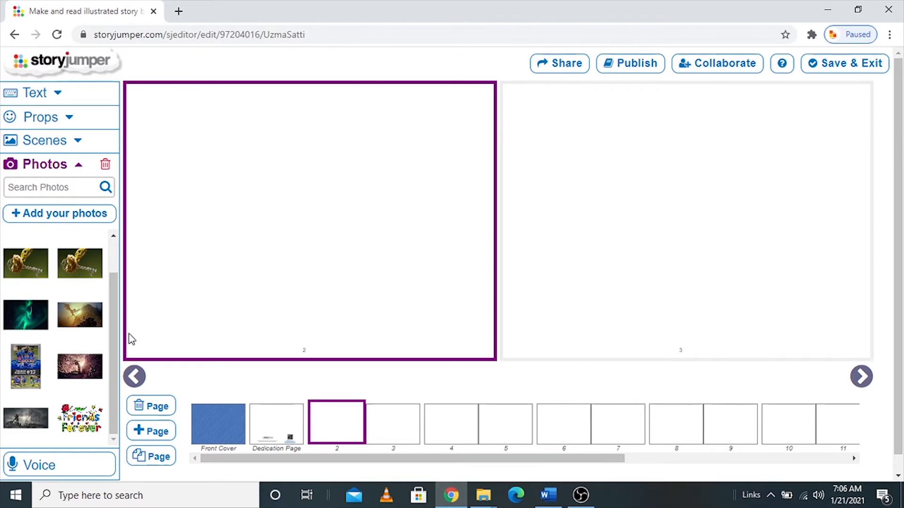
- Enter "The Elves and the shoemaker" as the title on the front cover
click(218, 423)
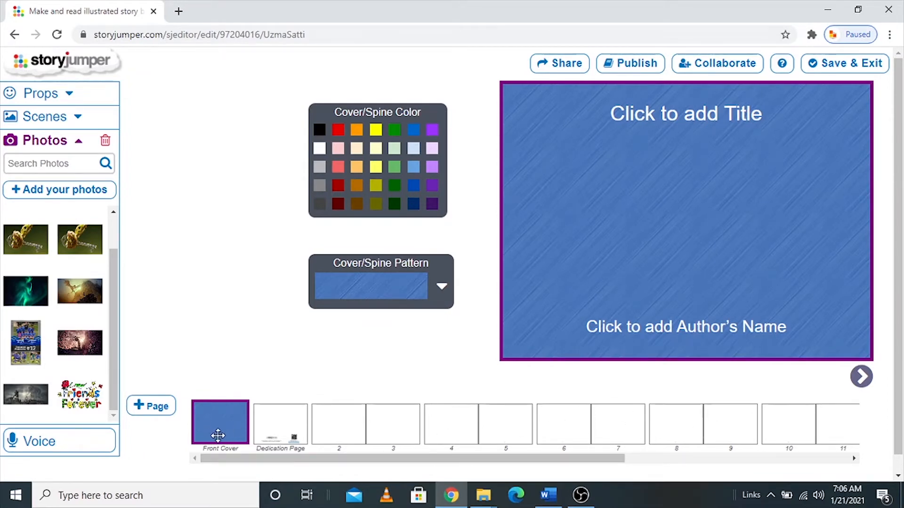
click(624, 122)
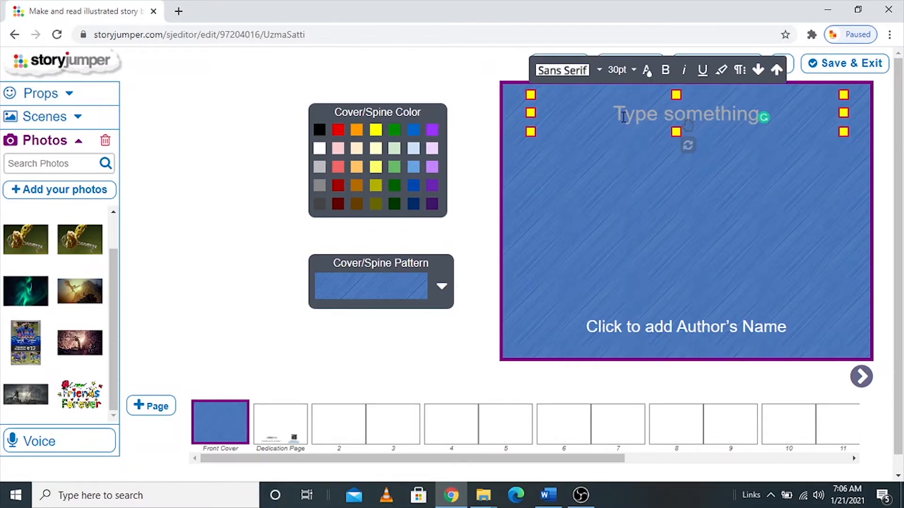
text(The )
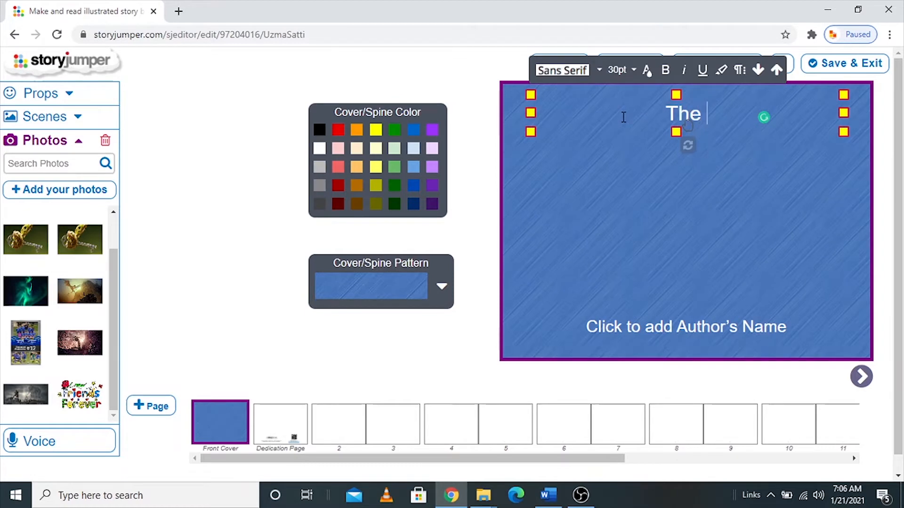
text(El)
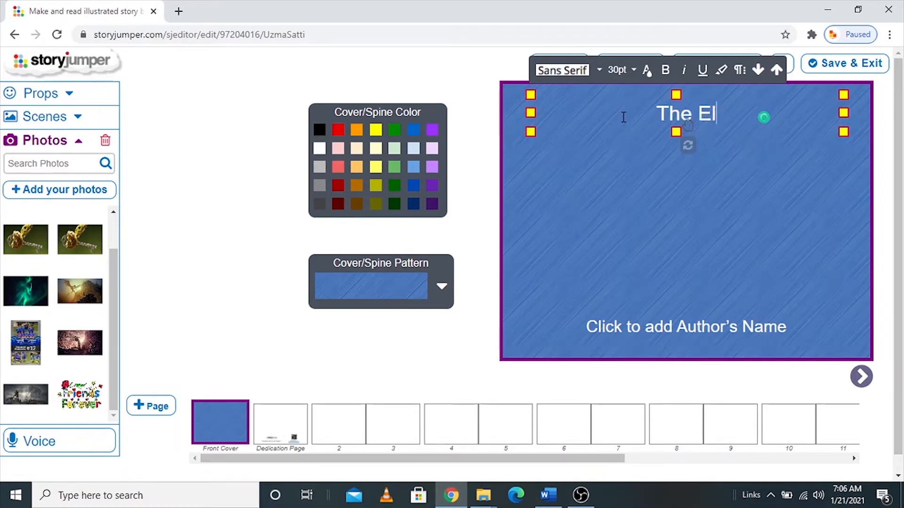
text(ves a)
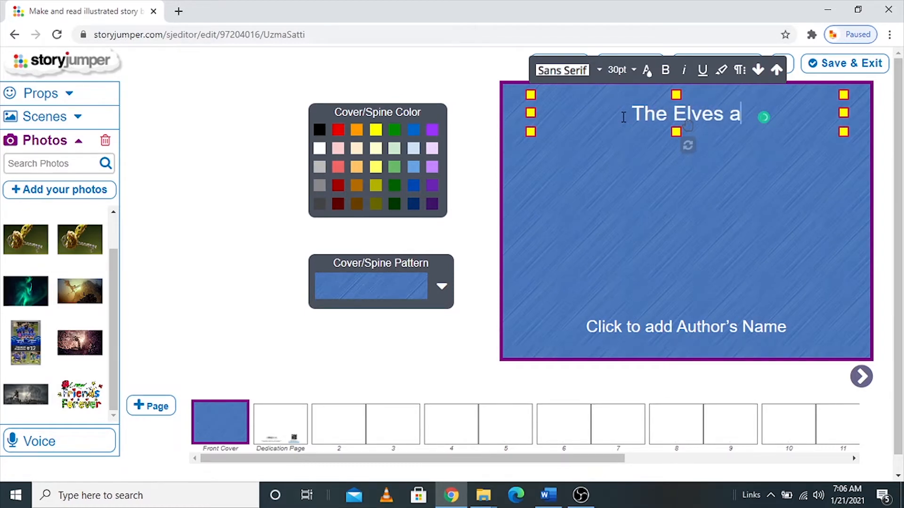
text(nd the)
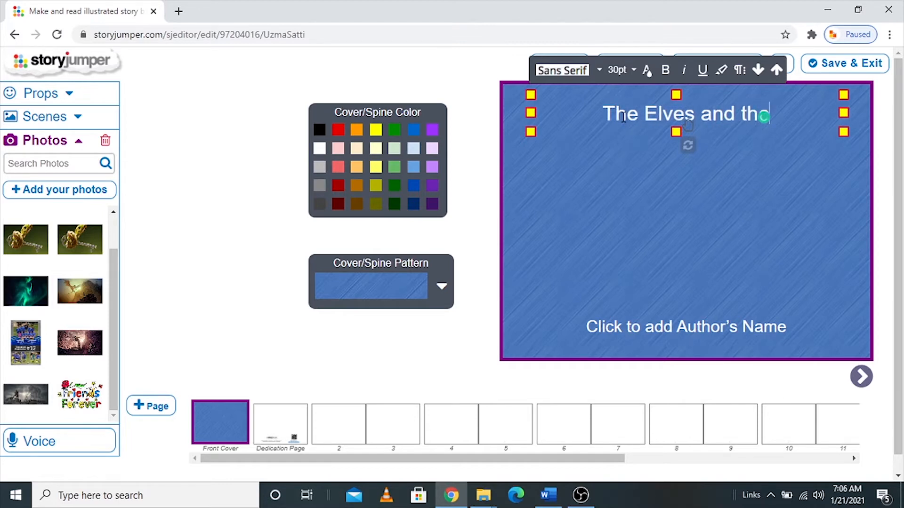
text( sh)
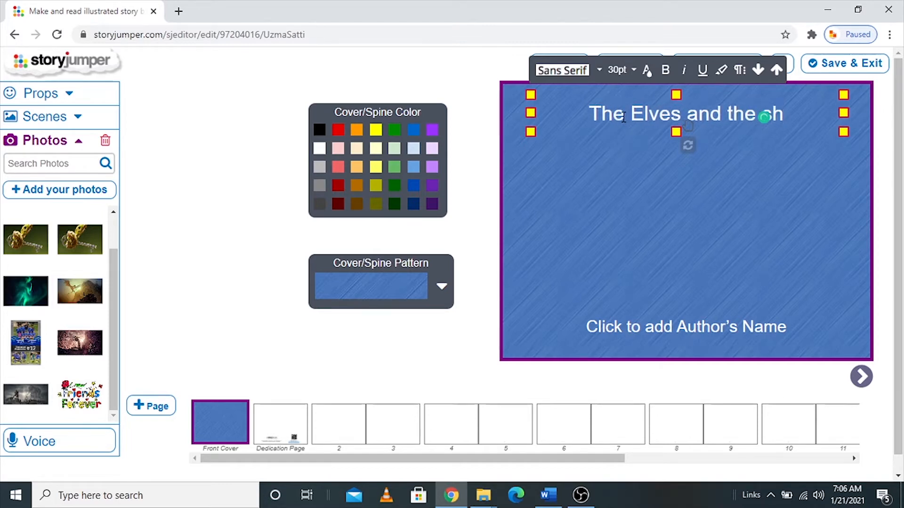
text(oemak)
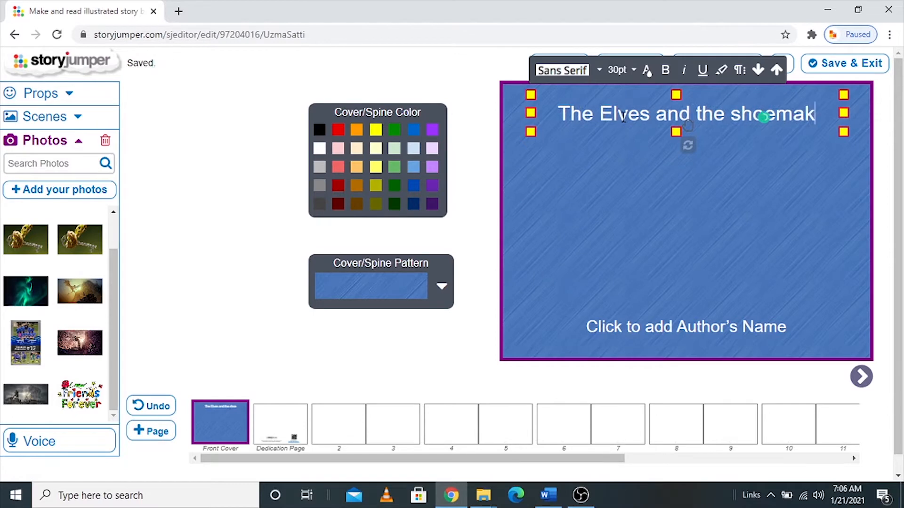
text(er)
- Fill in the author's name on the front cover
click(604, 328)
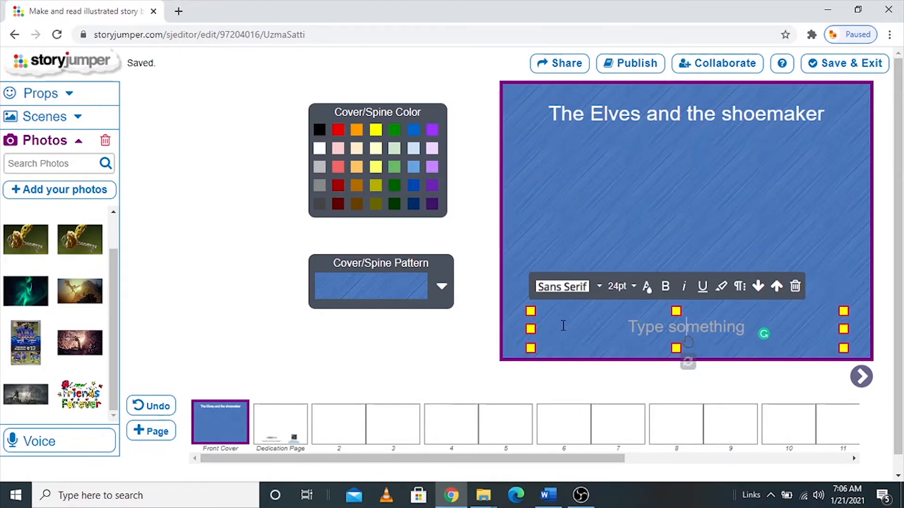
text(W)
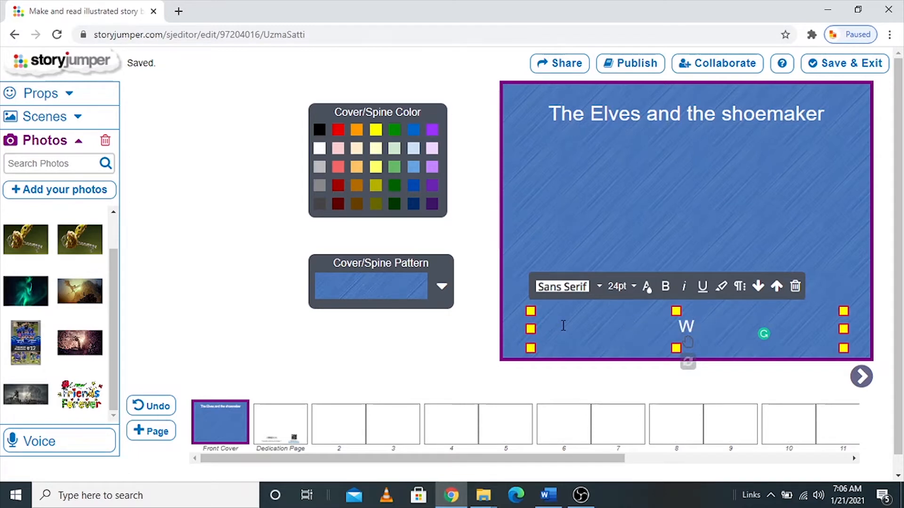
text(illiam)
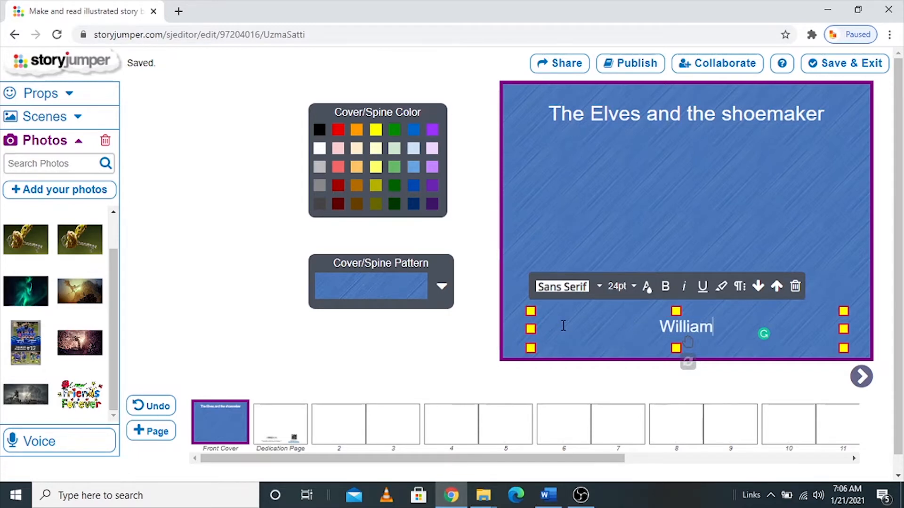
click(655, 220)
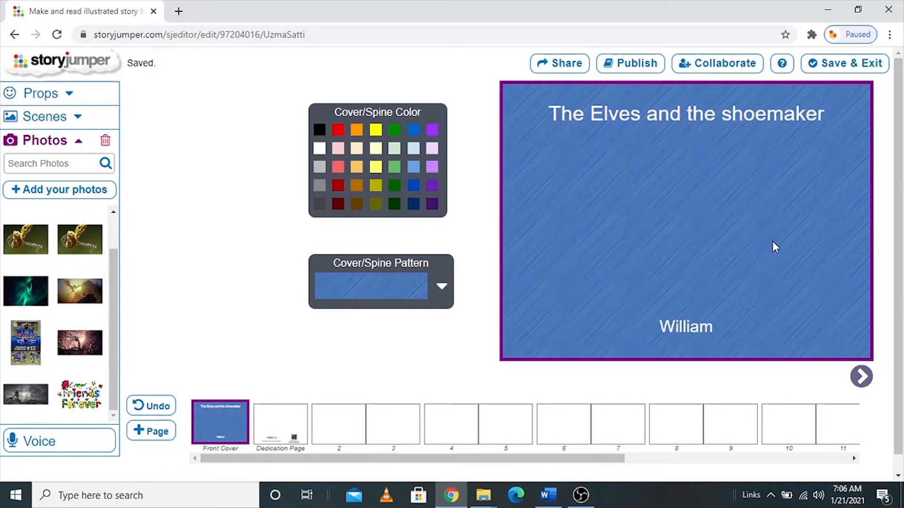
- Set the cover and spine color to red and apply the rough, grainy fabric-like pattern
click(338, 129)
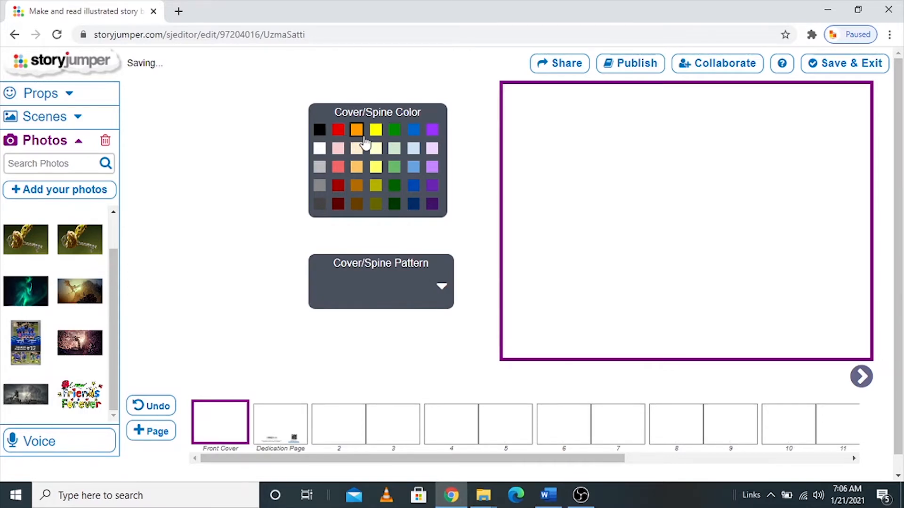
click(441, 288)
scroll(444, 347, down, 1)
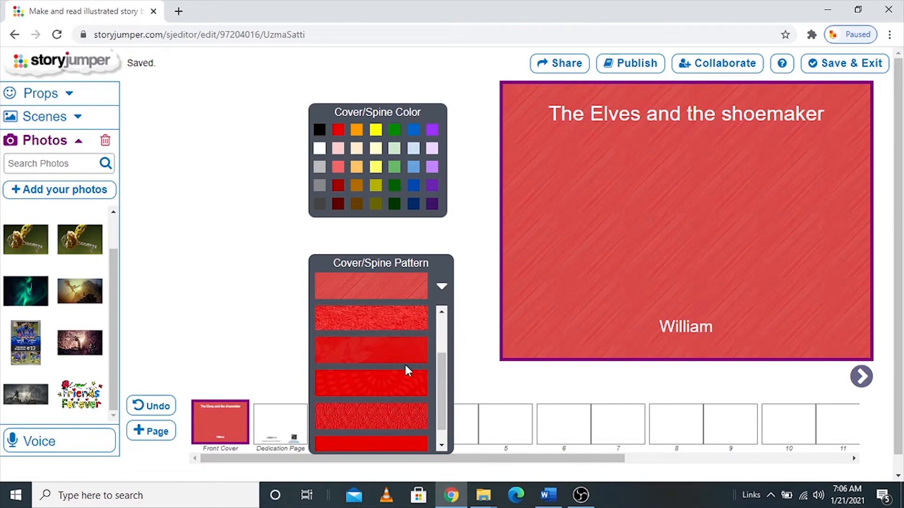
click(385, 320)
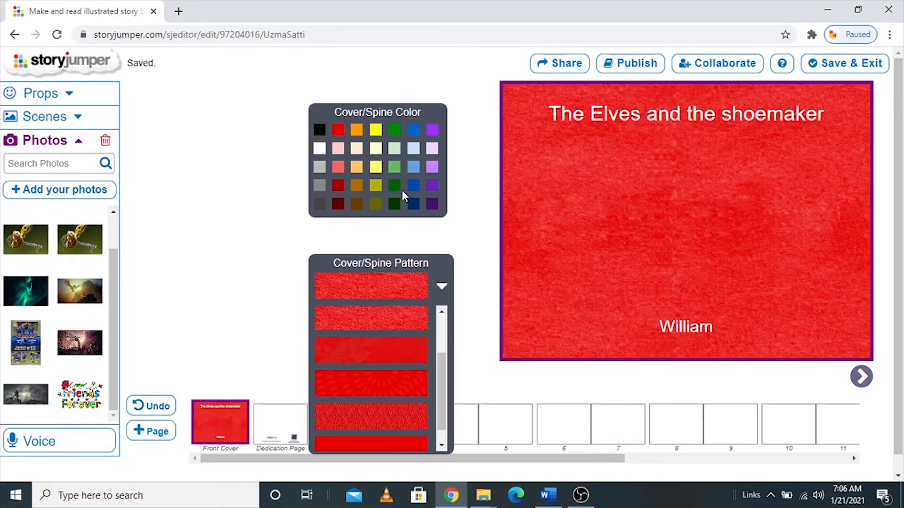
click(436, 229)
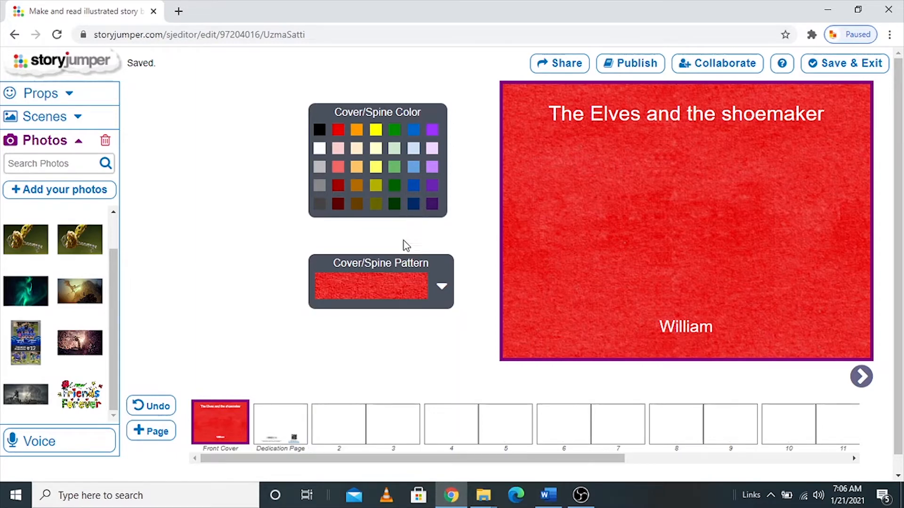
- Enter the message "dedicated to my mother" on the dedication page
click(294, 417)
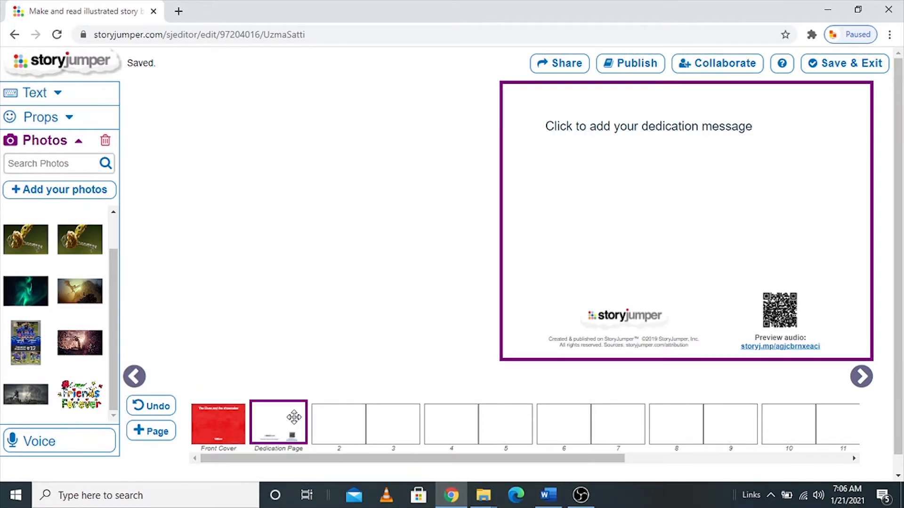
click(571, 133)
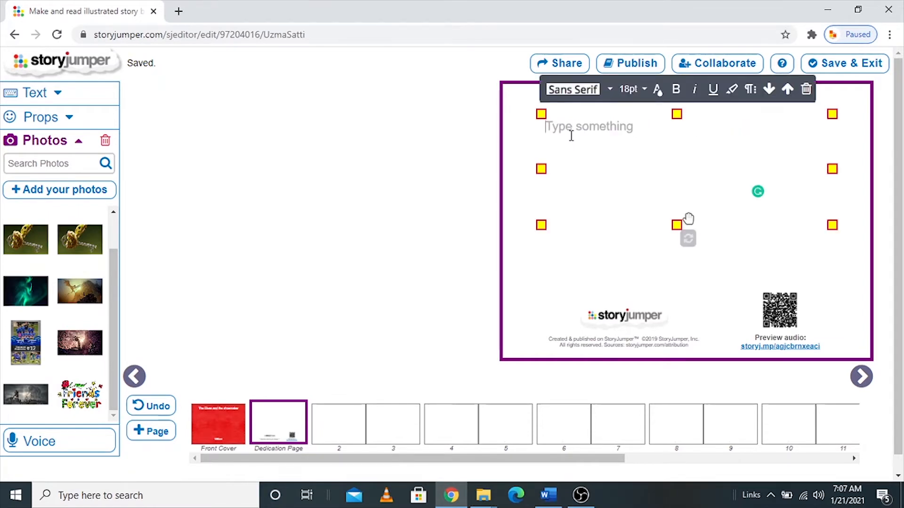
text(dedicate)
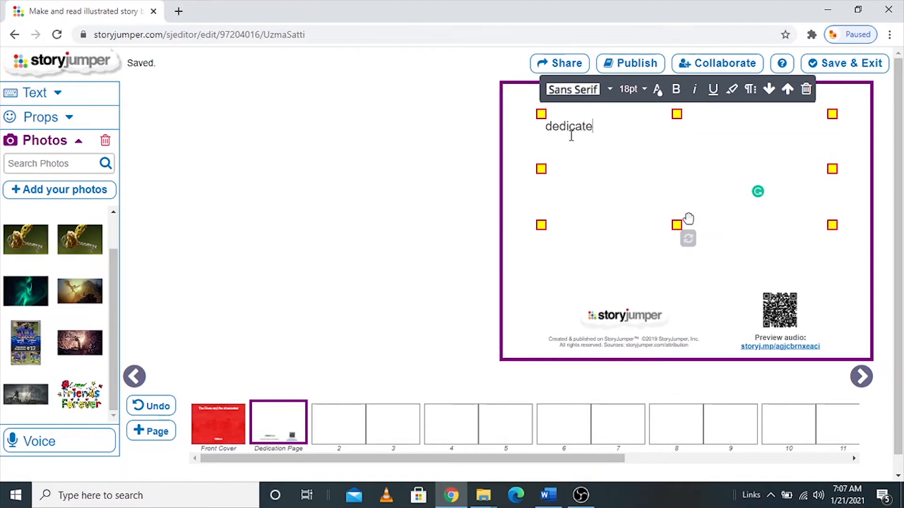
text(d to my mot)
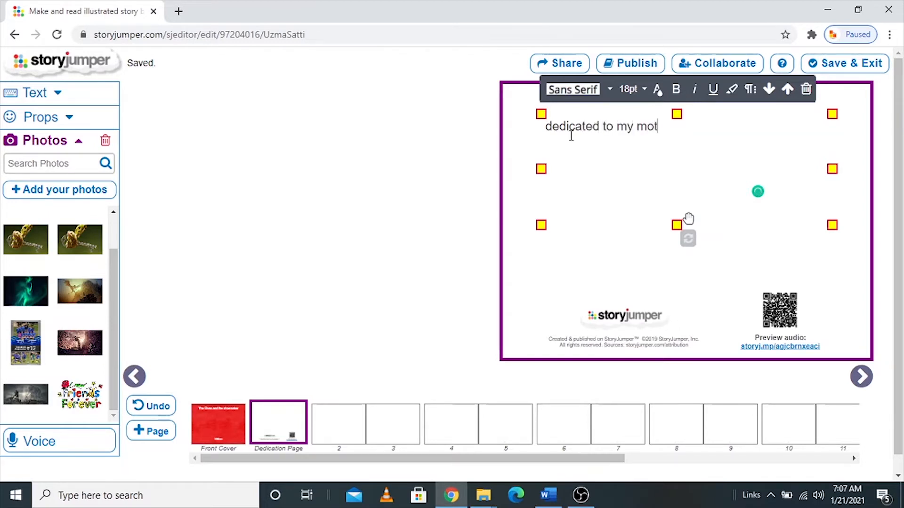
text(her)
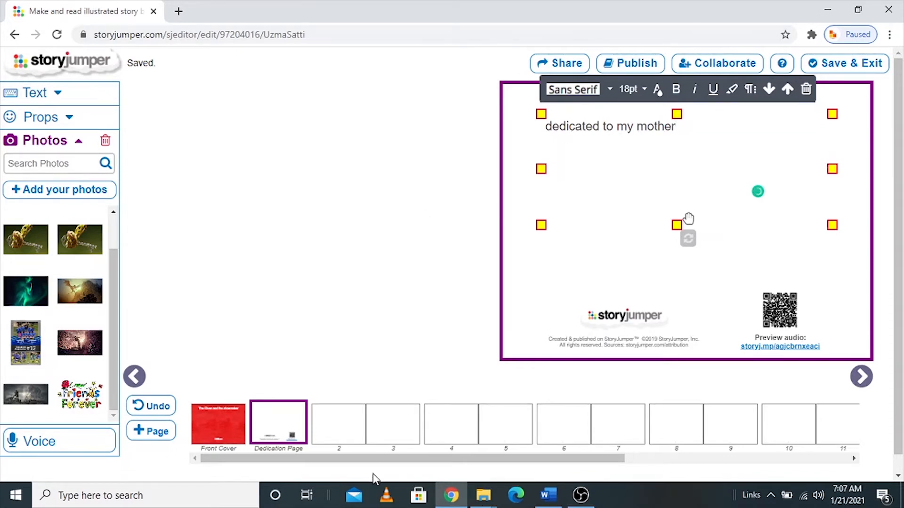
- Apply the village scene with the cobblestone path to page 2 and the red Christmas tree scene to page 3
click(337, 436)
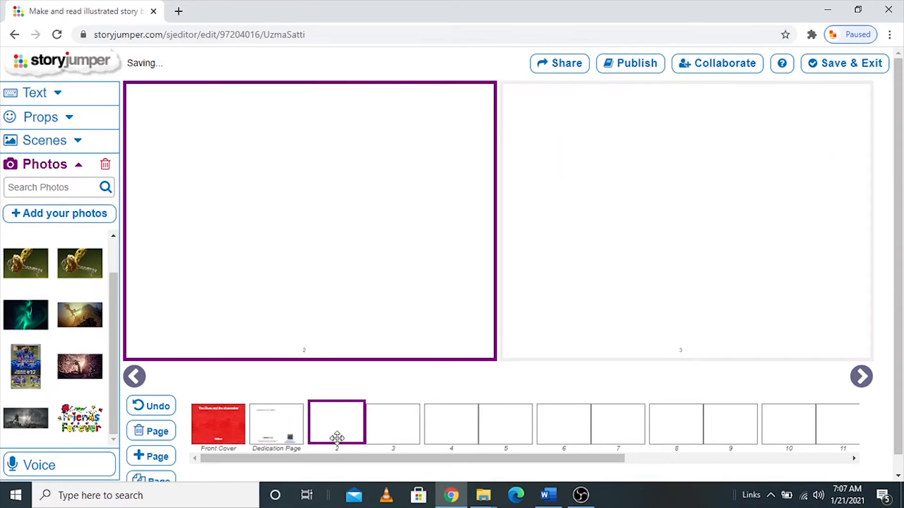
click(599, 247)
click(284, 266)
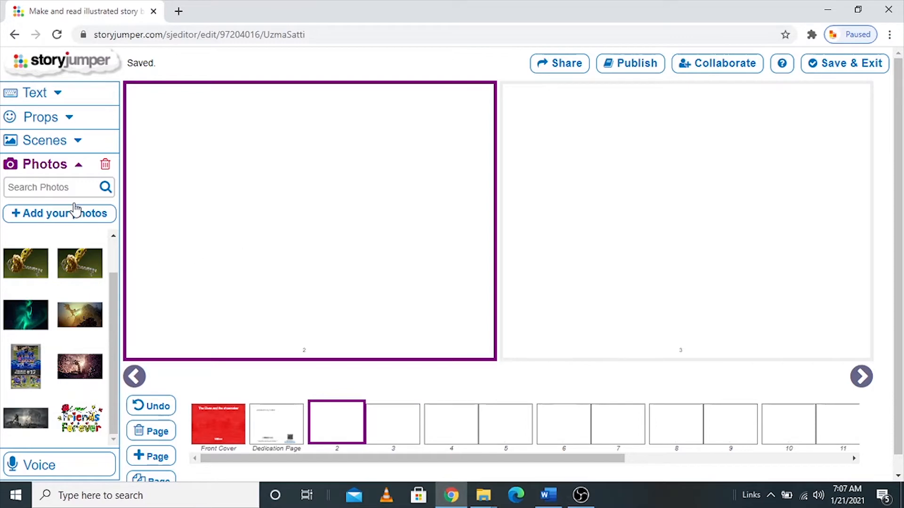
click(79, 142)
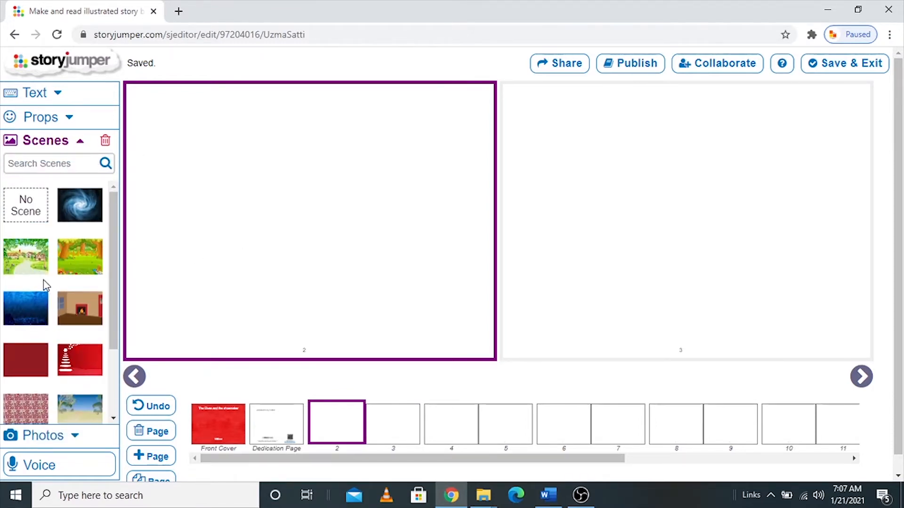
drag(22, 263, 186, 236)
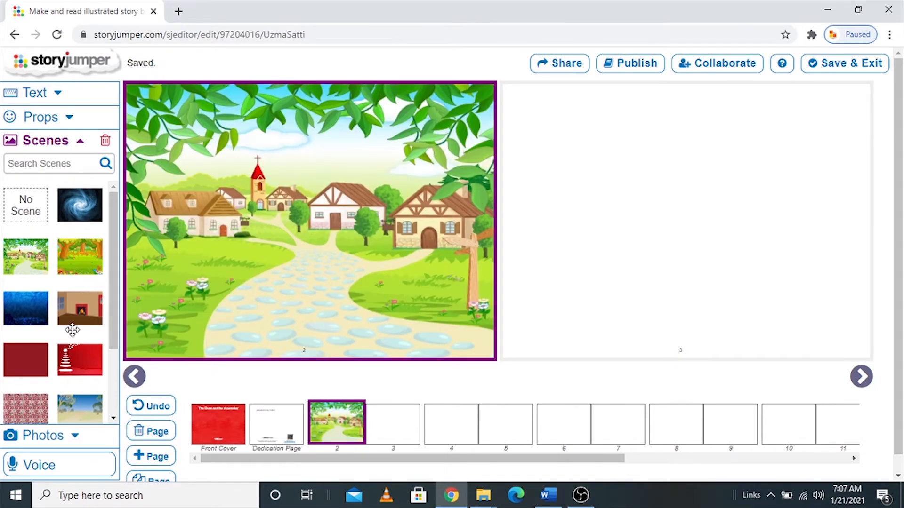
drag(79, 361, 584, 218)
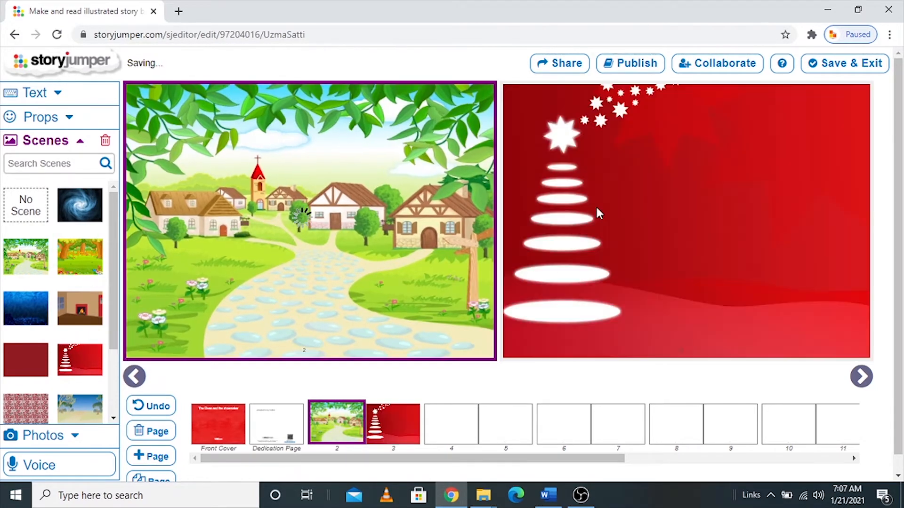
click(80, 141)
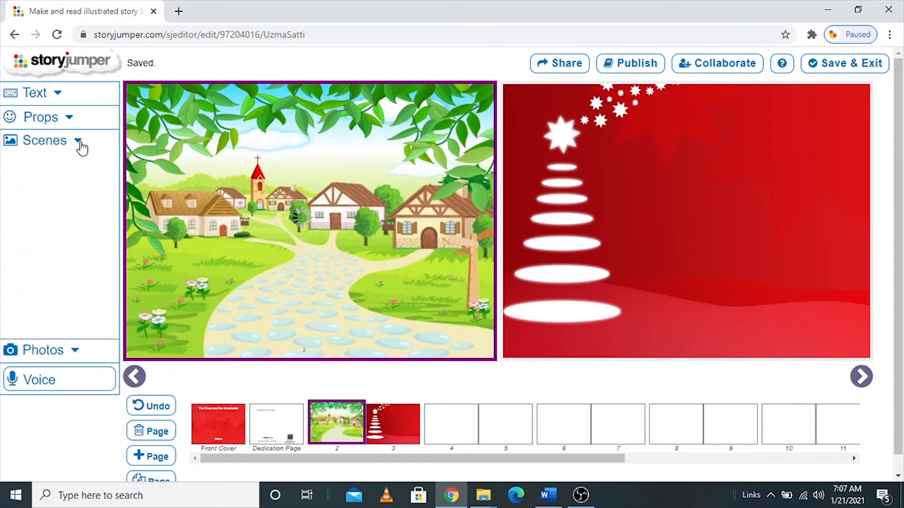
- Add a parchment scroll text box to page 2 and paste the copied Word text into it with the formatting cleaned
click(57, 93)
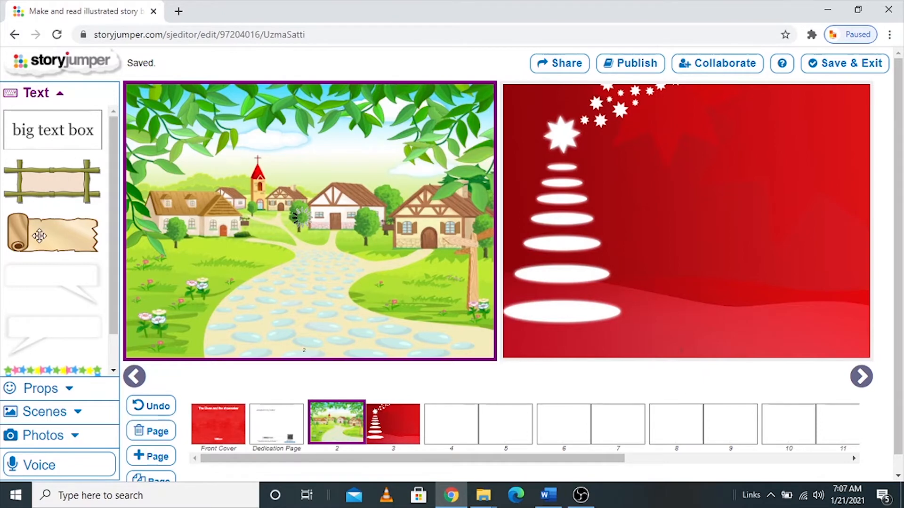
drag(39, 233, 214, 313)
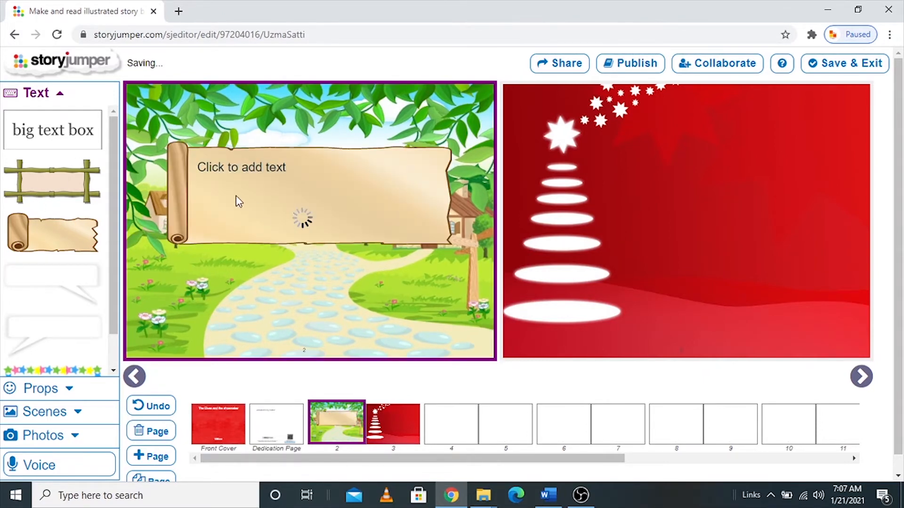
click(227, 168)
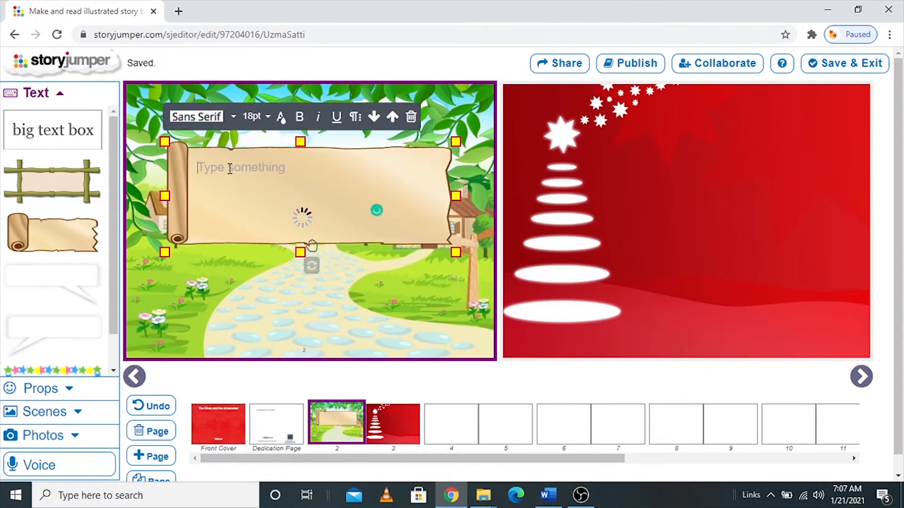
right_click(228, 168)
click(268, 274)
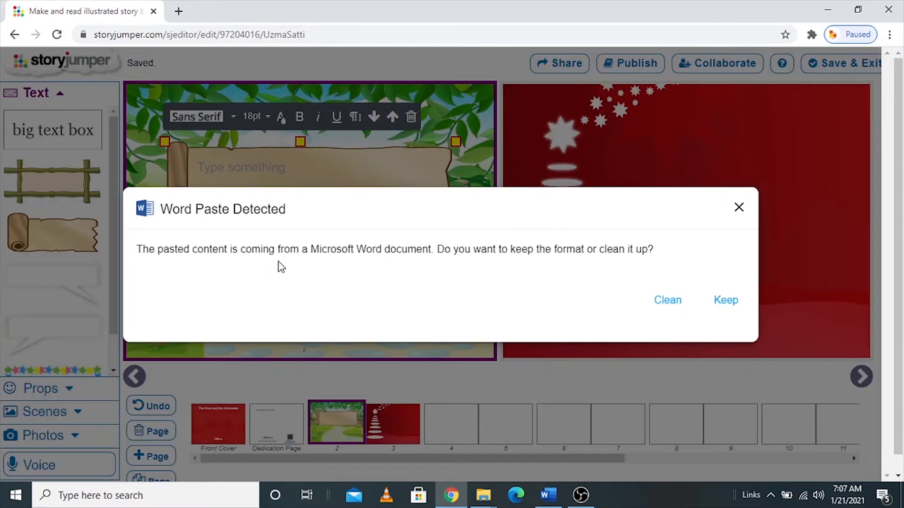
click(677, 304)
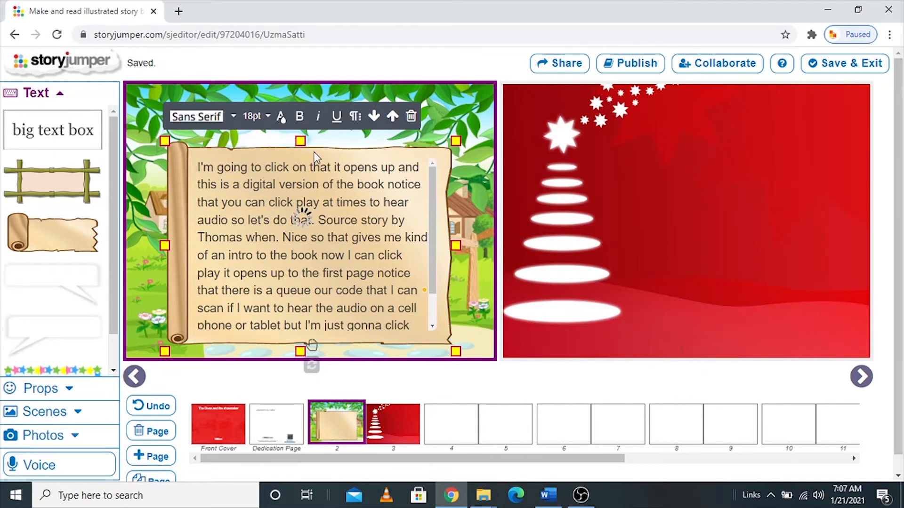
- Search the props for "cat" and add the yellow standing cat and the brown striped sitting cat to the prop collection
click(42, 389)
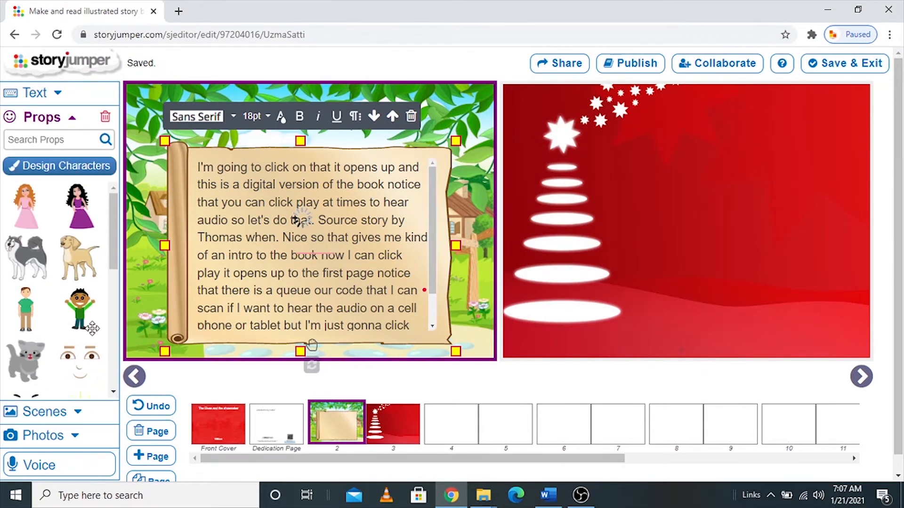
click(46, 146)
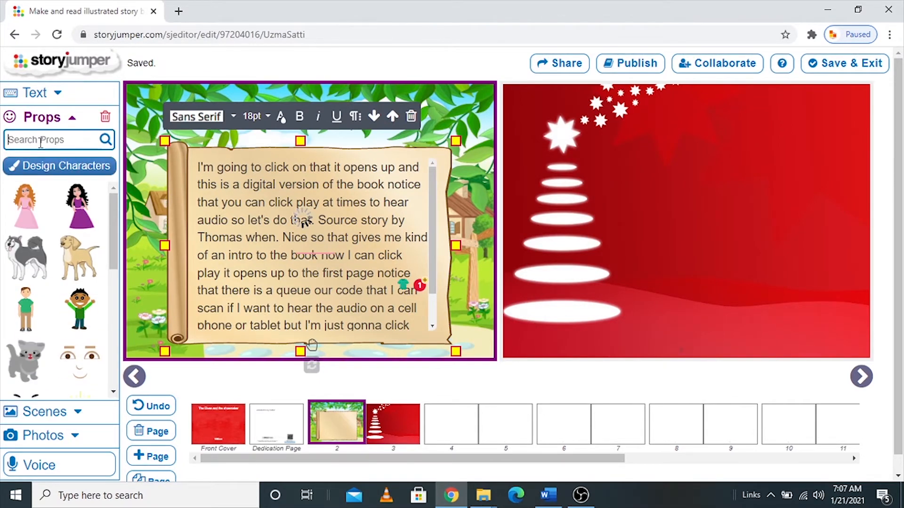
text(cat)
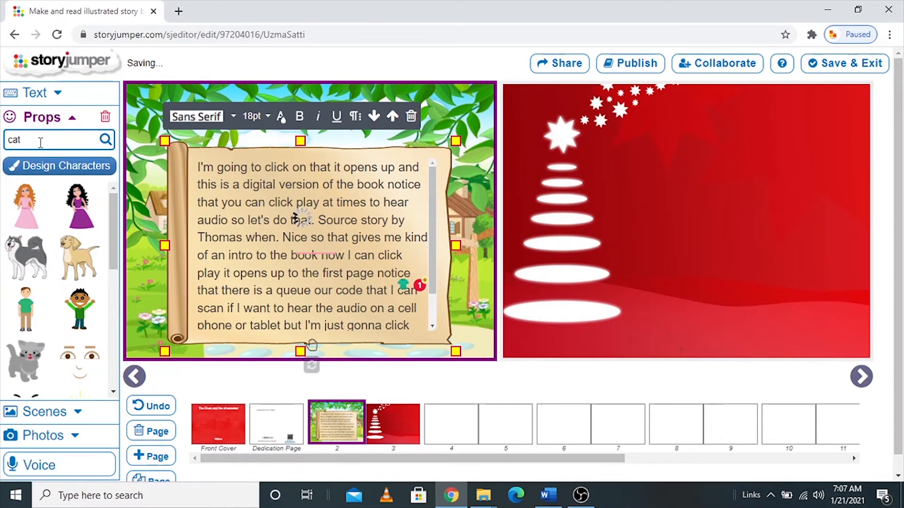
key(Return)
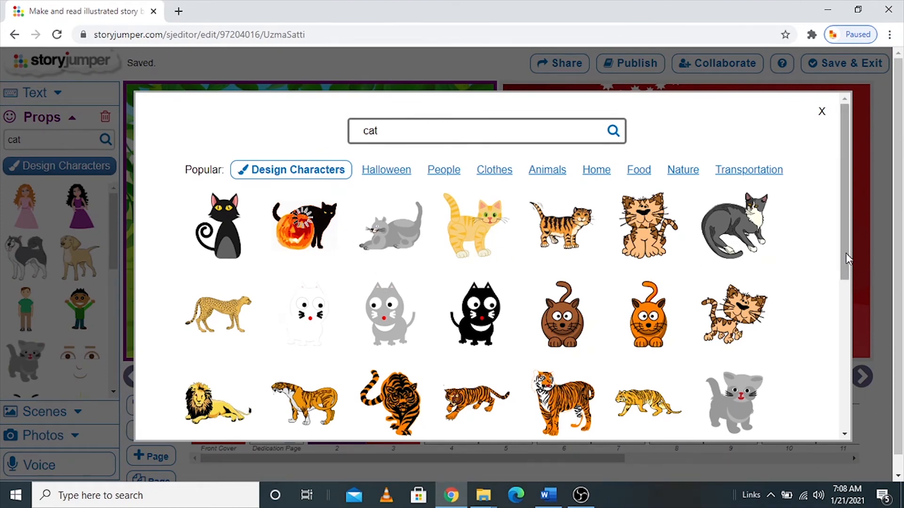
drag(844, 258, 842, 373)
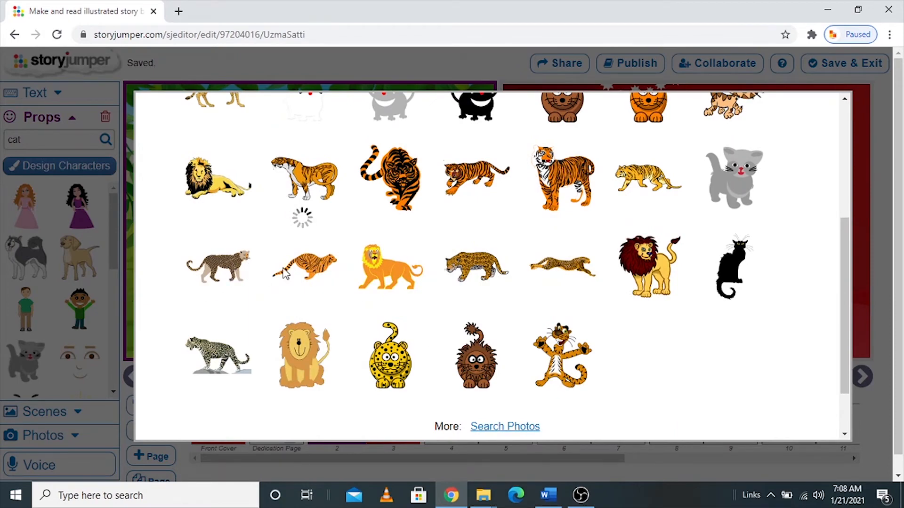
scroll(413, 254, up, 4)
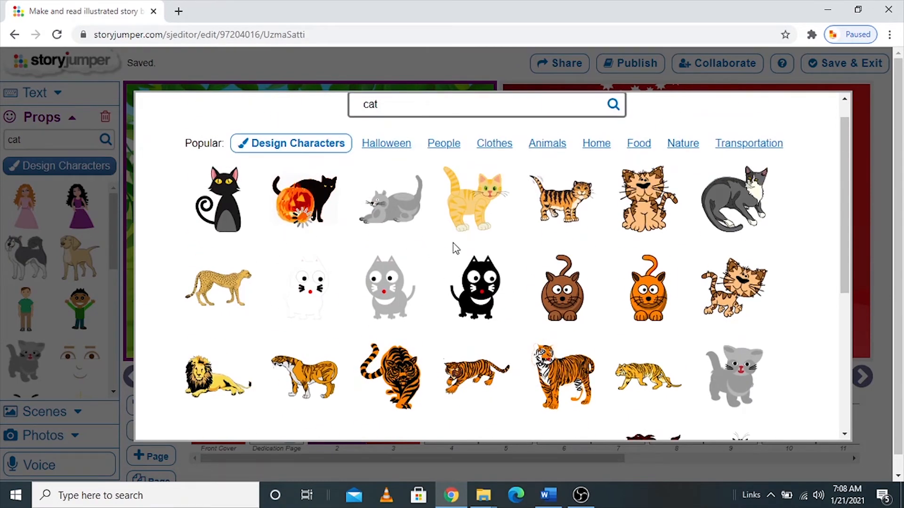
click(483, 207)
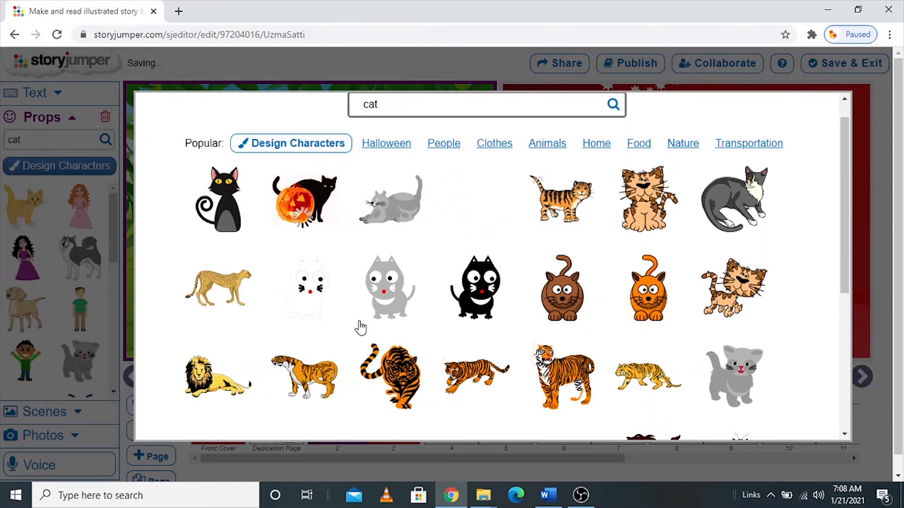
click(649, 218)
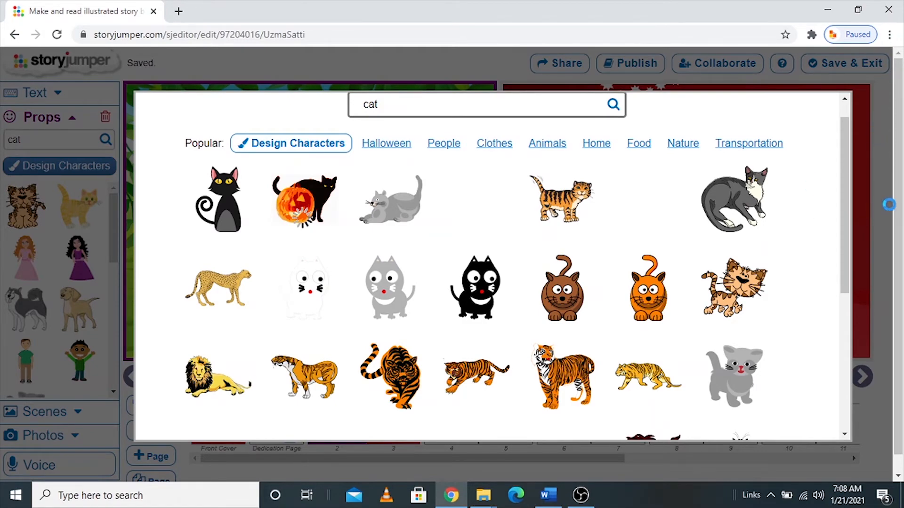
click(889, 204)
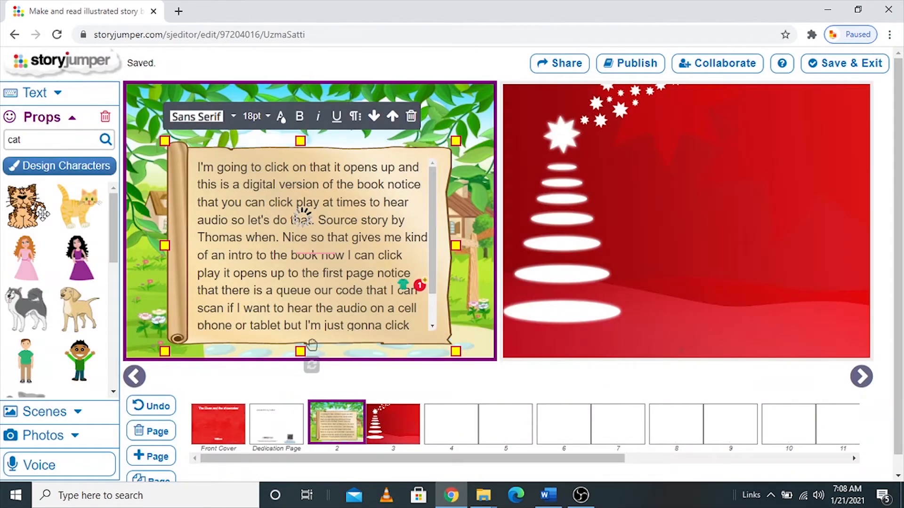
- Place the striped cat and the yellow cat on page 3, with the striped cat directly beside the yellow one
drag(43, 215, 723, 231)
drag(86, 214, 698, 293)
drag(710, 215, 646, 318)
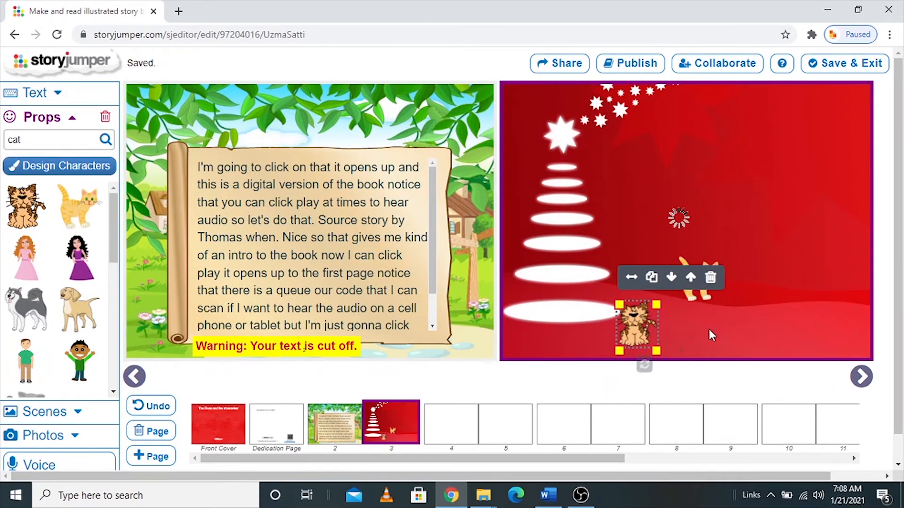
click(709, 329)
click(647, 331)
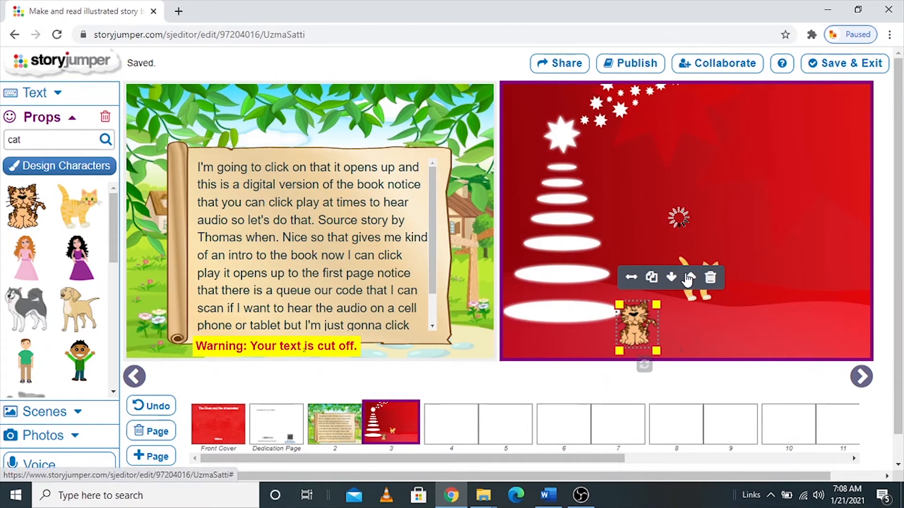
drag(655, 323, 694, 275)
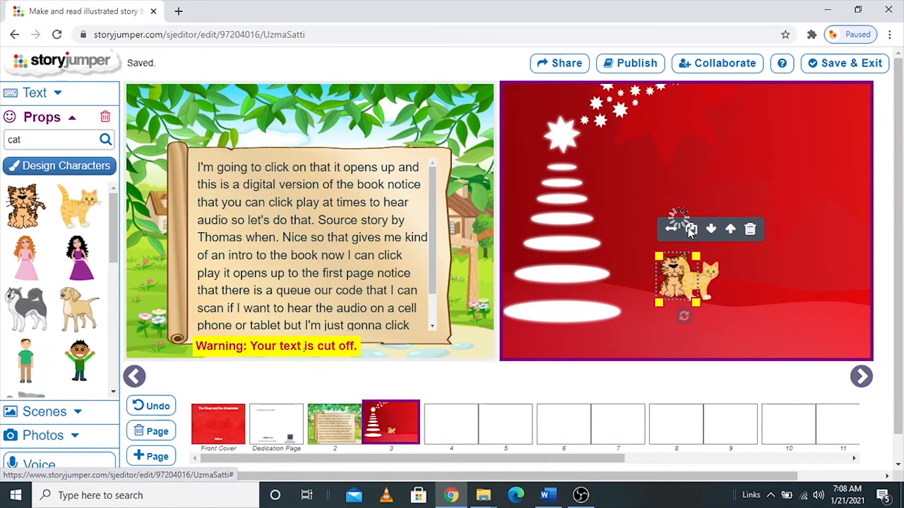
click(740, 280)
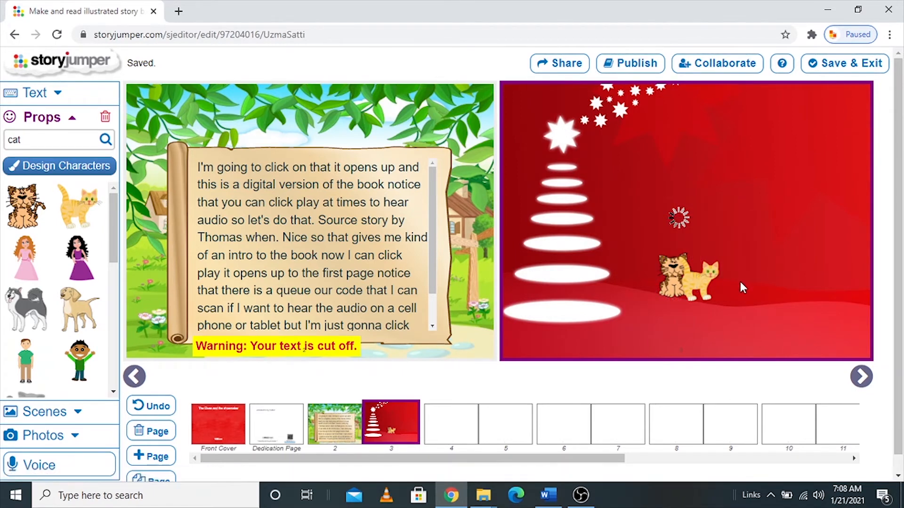
- Look through the remaining props and open the photo collection
drag(116, 246, 115, 324)
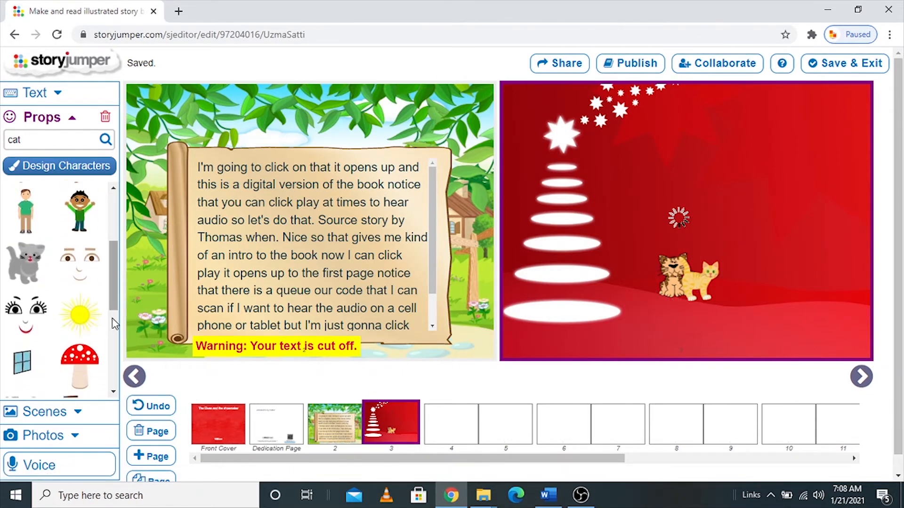
click(79, 440)
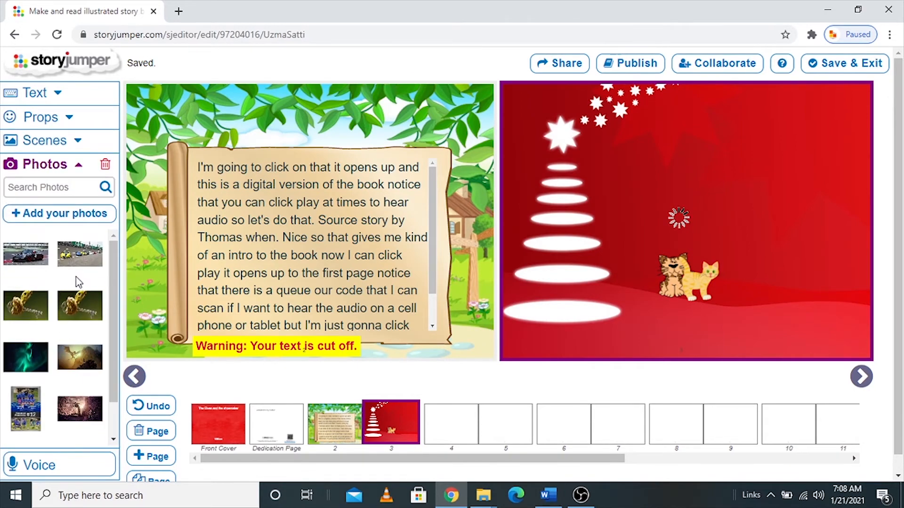